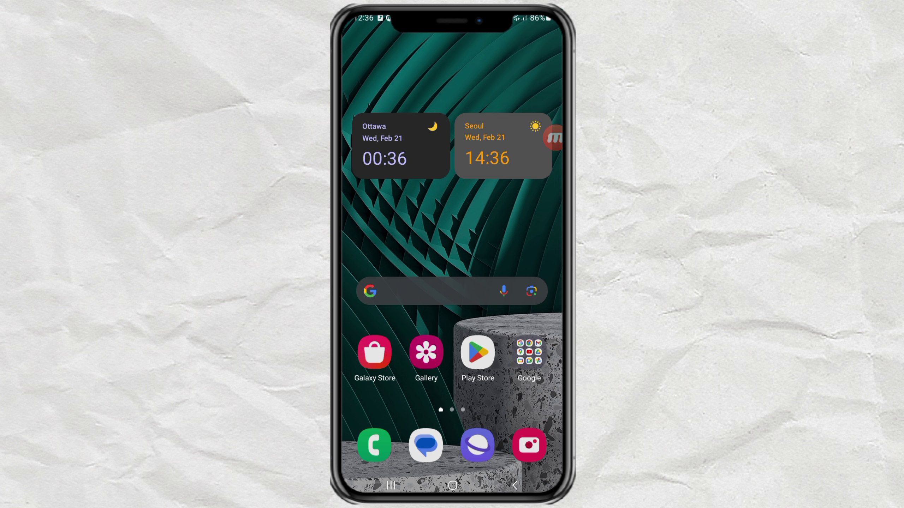
Step: Flip through the home screen pages, then open Settings from the notification shade
drag(523, 353, 382, 353)
mouse_move(523, 353)
mouse_down()
mouse_move(381, 353)
mouse_move(523, 353)
mouse_up()
drag(382, 354, 523, 353)
drag(527, 67, 527, 353)
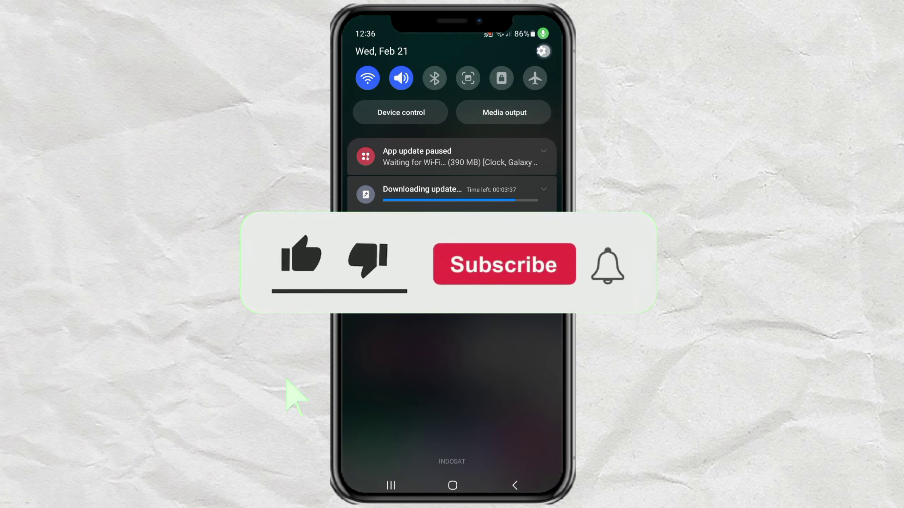
click(541, 46)
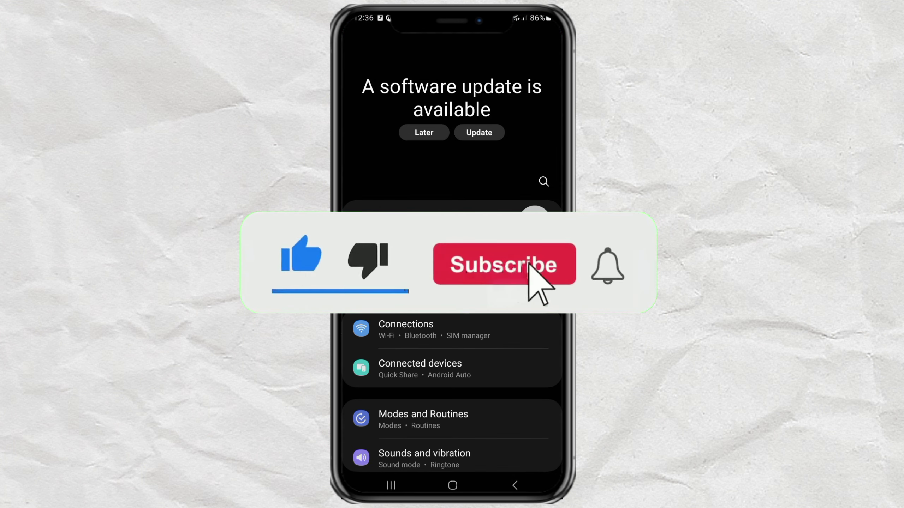
scroll(526, 346, down, 10)
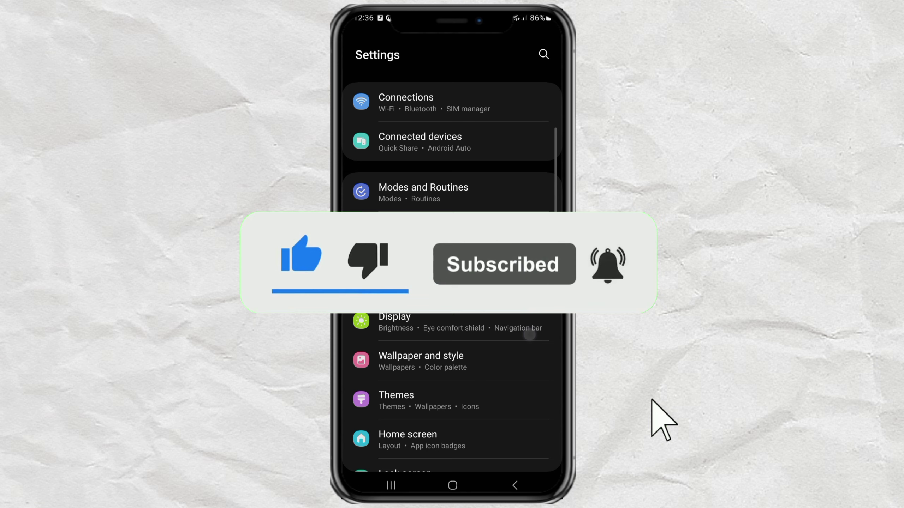
scroll(525, 346, down, 8)
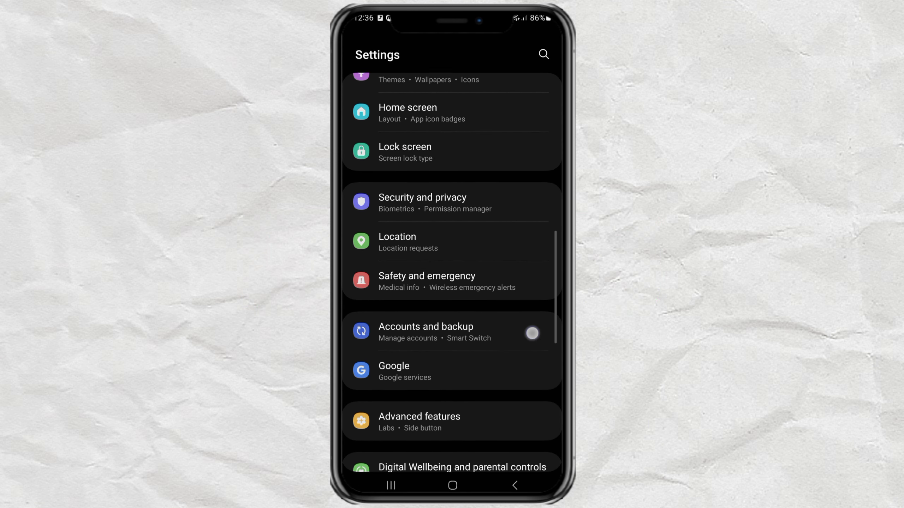
scroll(549, 298, down, 5)
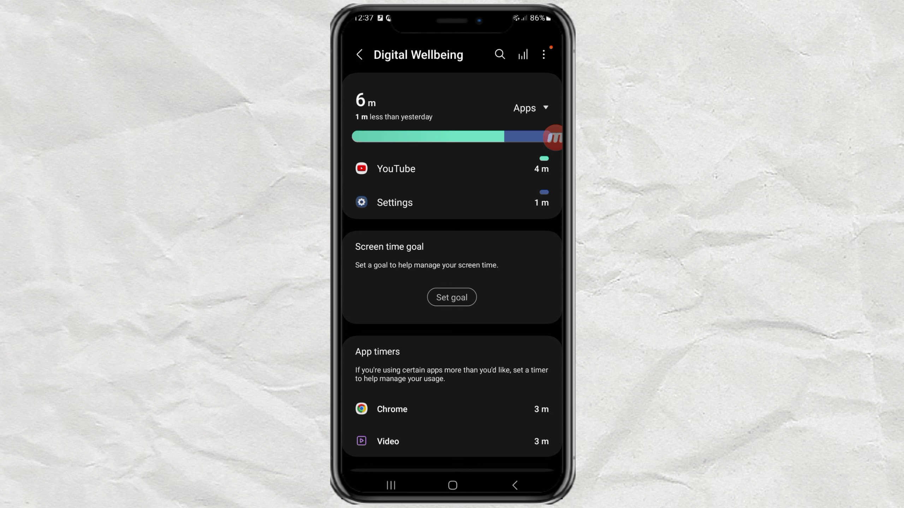
click(499, 106)
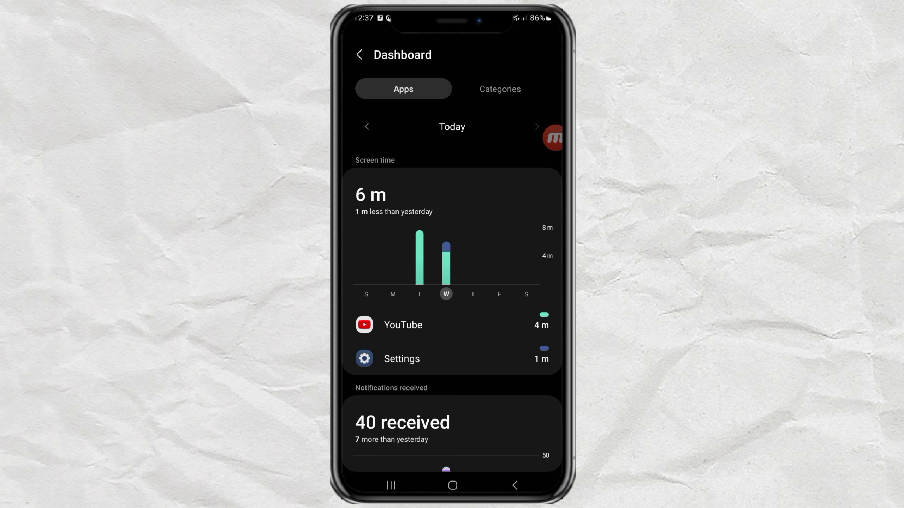
drag(534, 375, 534, 177)
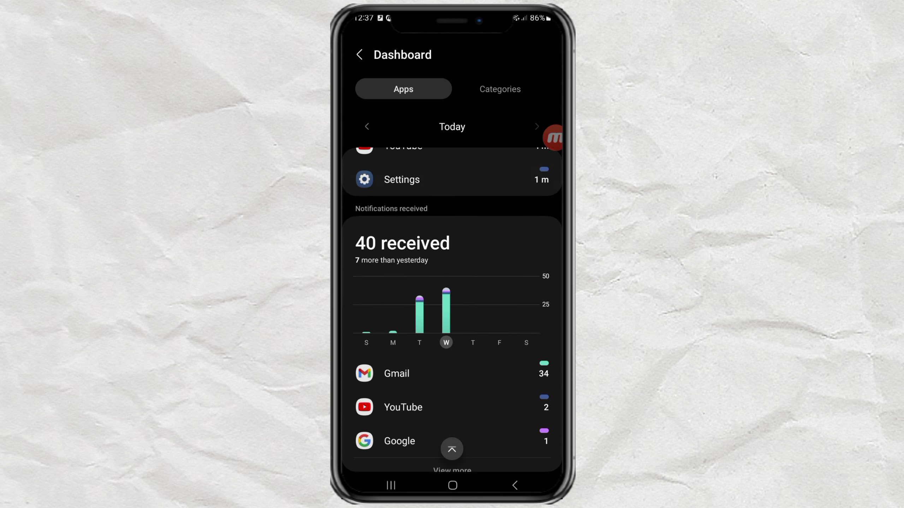
mouse_move(530, 290)
mouse_down()
mouse_move(530, 337)
mouse_move(516, 244)
mouse_up()
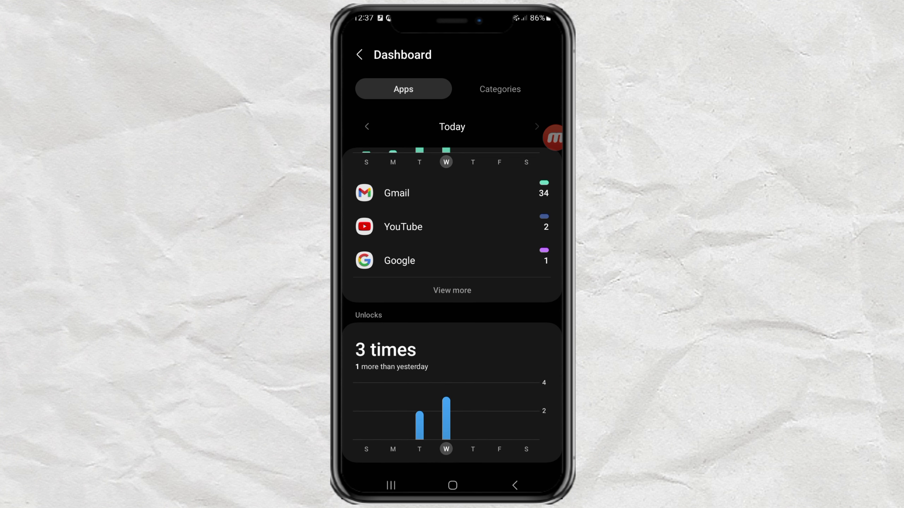
click(359, 54)
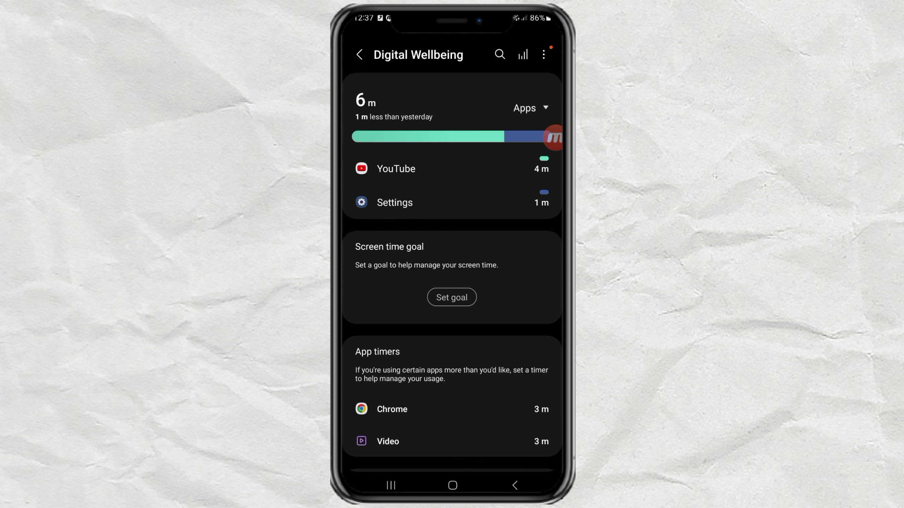
click(523, 55)
mouse_move(533, 323)
mouse_down()
mouse_move(534, 303)
mouse_move(533, 327)
mouse_up()
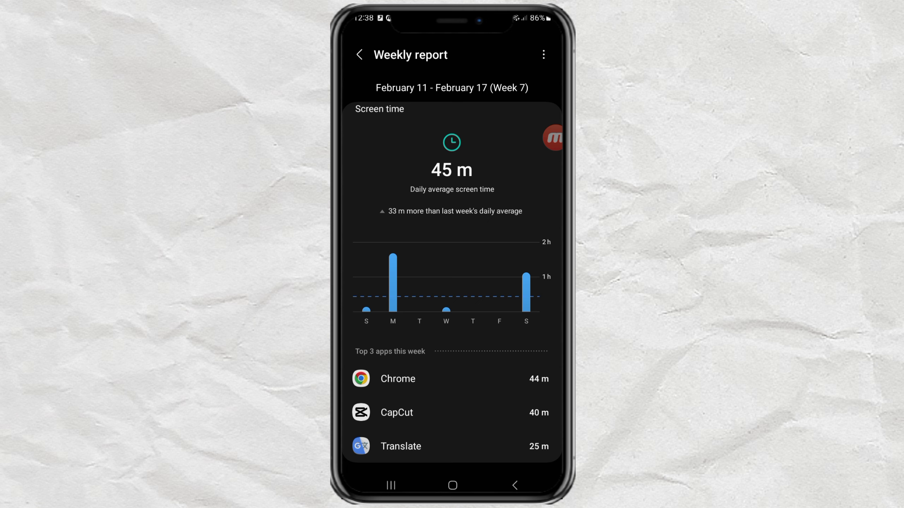
click(360, 54)
drag(538, 353, 539, 314)
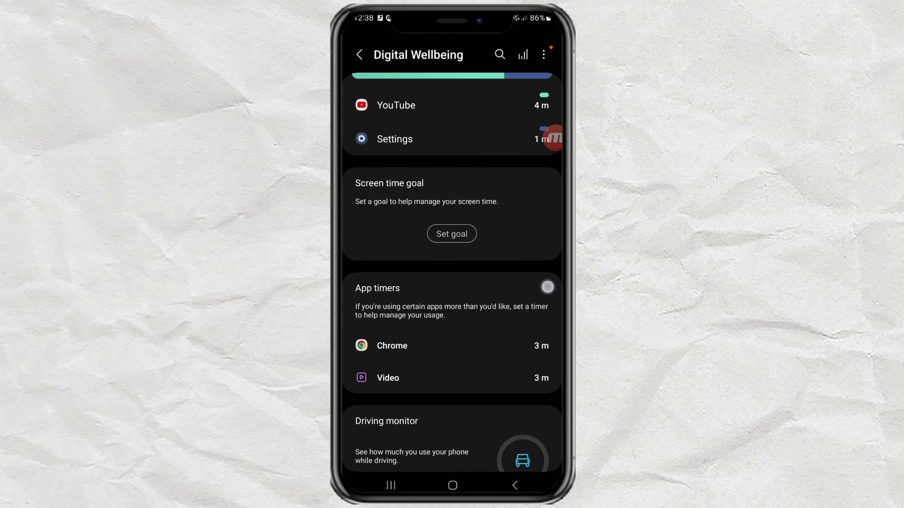
scroll(452, 248, up, 2)
Step: Set a screen time goal of 08:00 hours
click(452, 298)
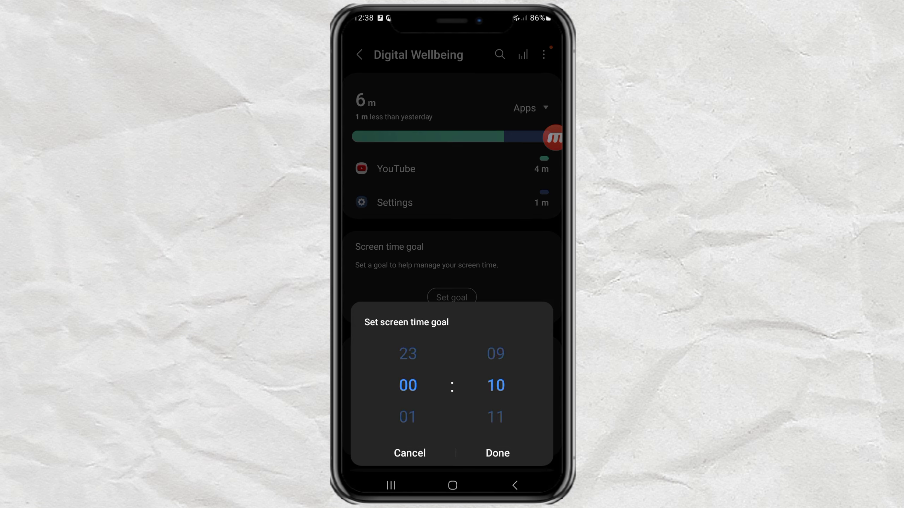
drag(429, 406, 436, 339)
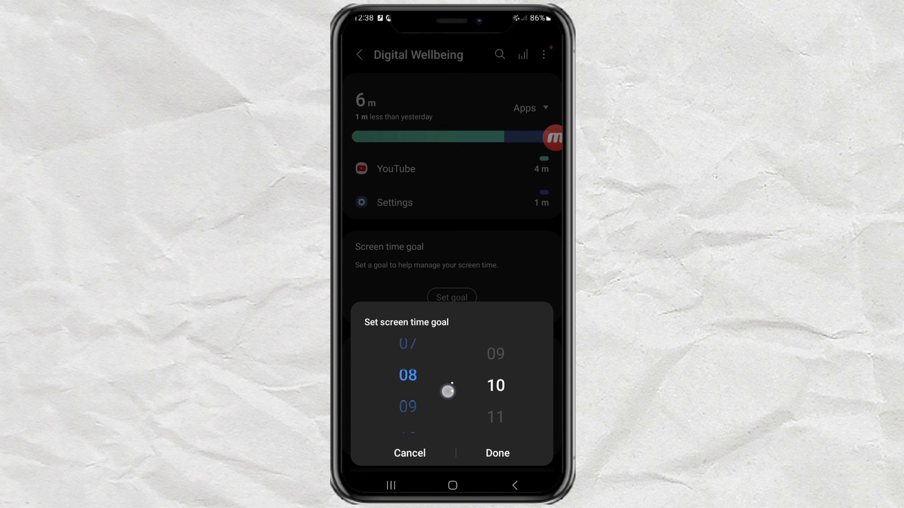
drag(500, 384, 502, 431)
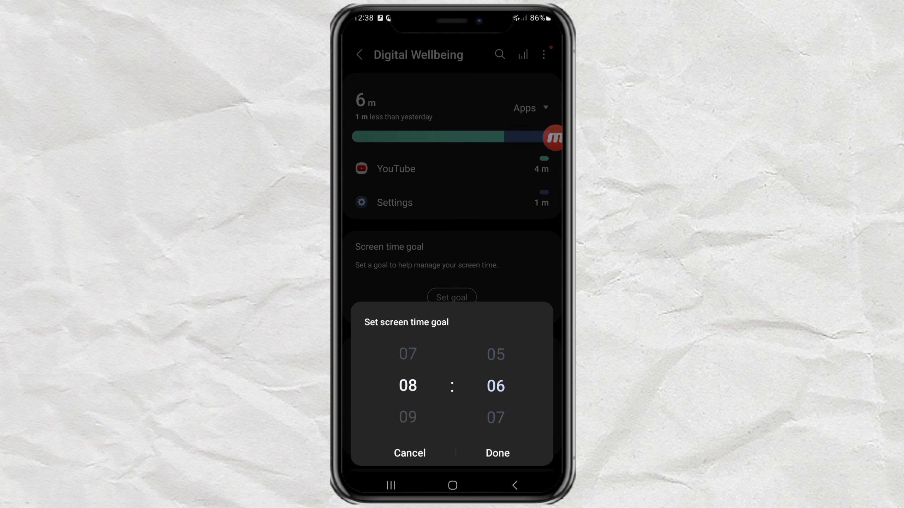
drag(499, 357, 505, 409)
click(497, 453)
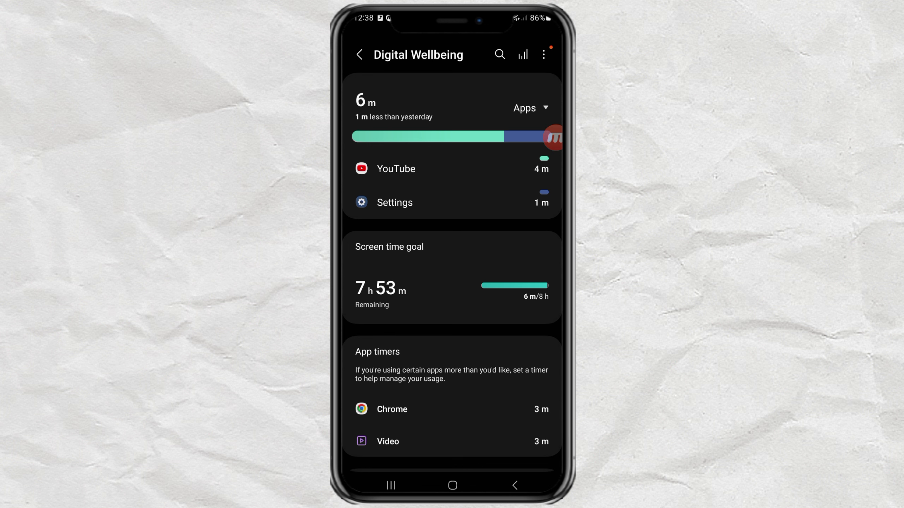
Step: Return to the home screen and tap near the top of the screen
click(452, 486)
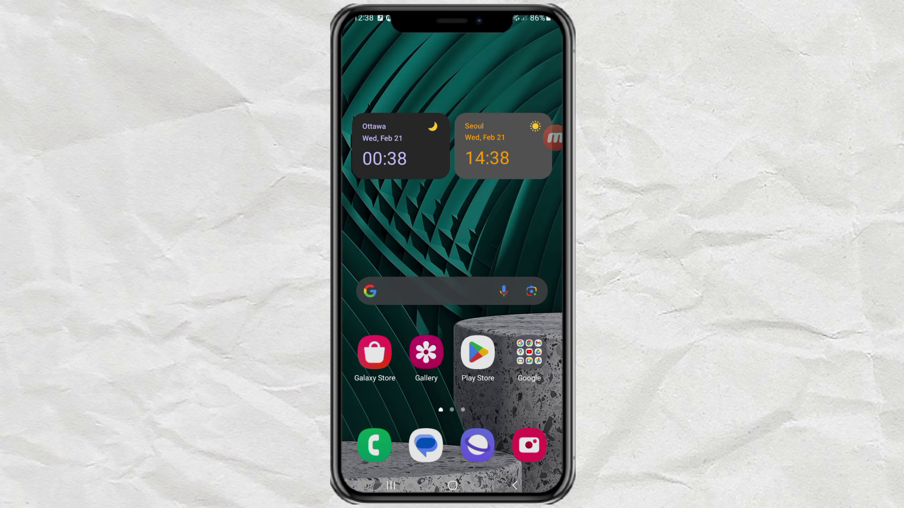
click(554, 137)
click(538, 102)
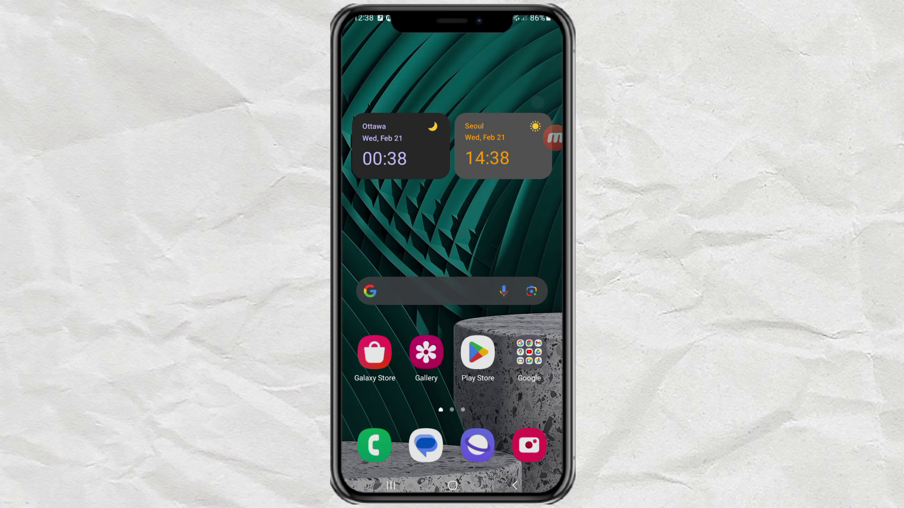